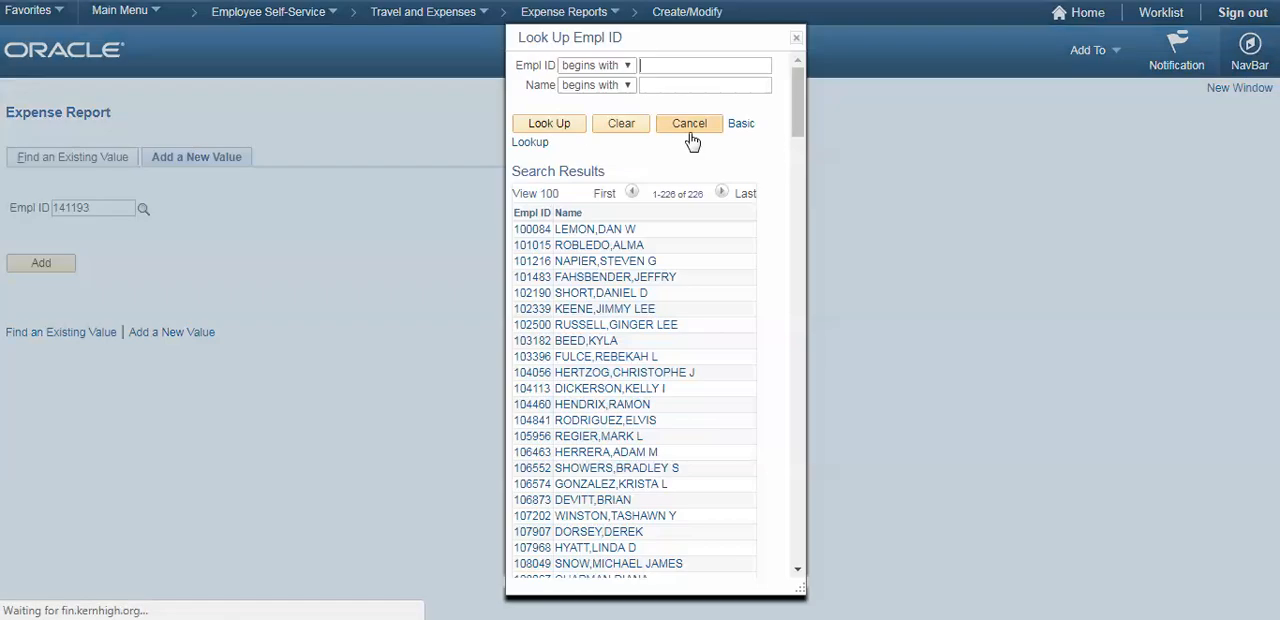
- Look up the employee by last name, select the matching ID, and add a new expense report for that employee
left_click(684, 84)
type("Odlin")
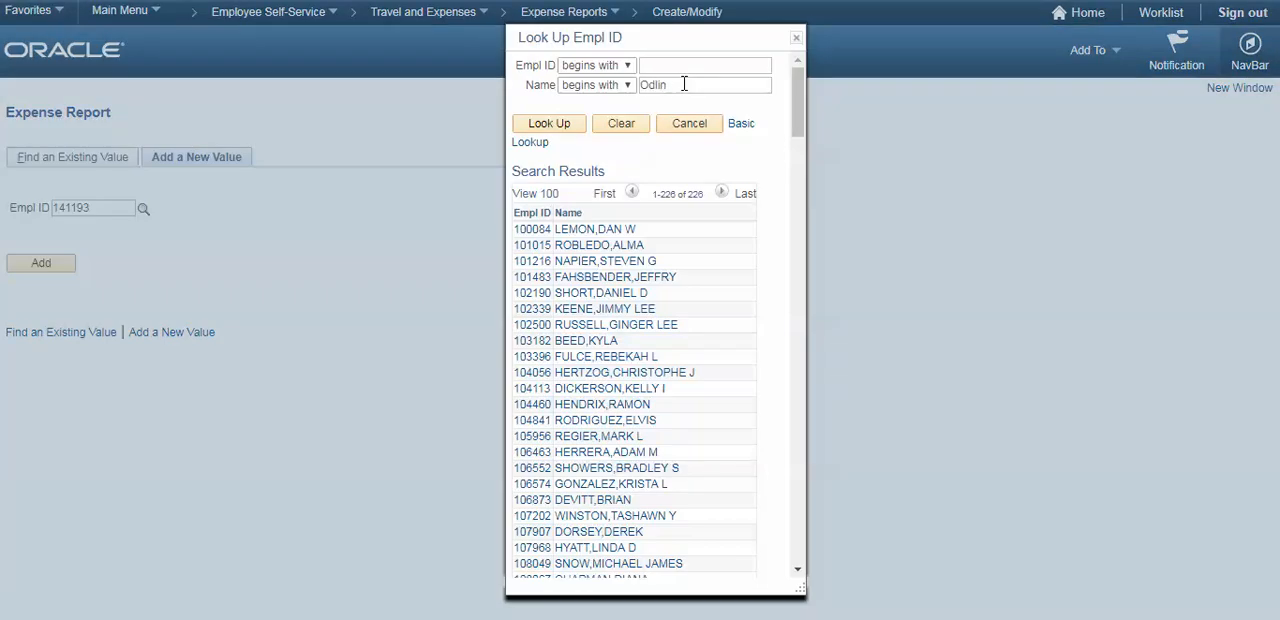
left_click(558, 124)
left_click(534, 345)
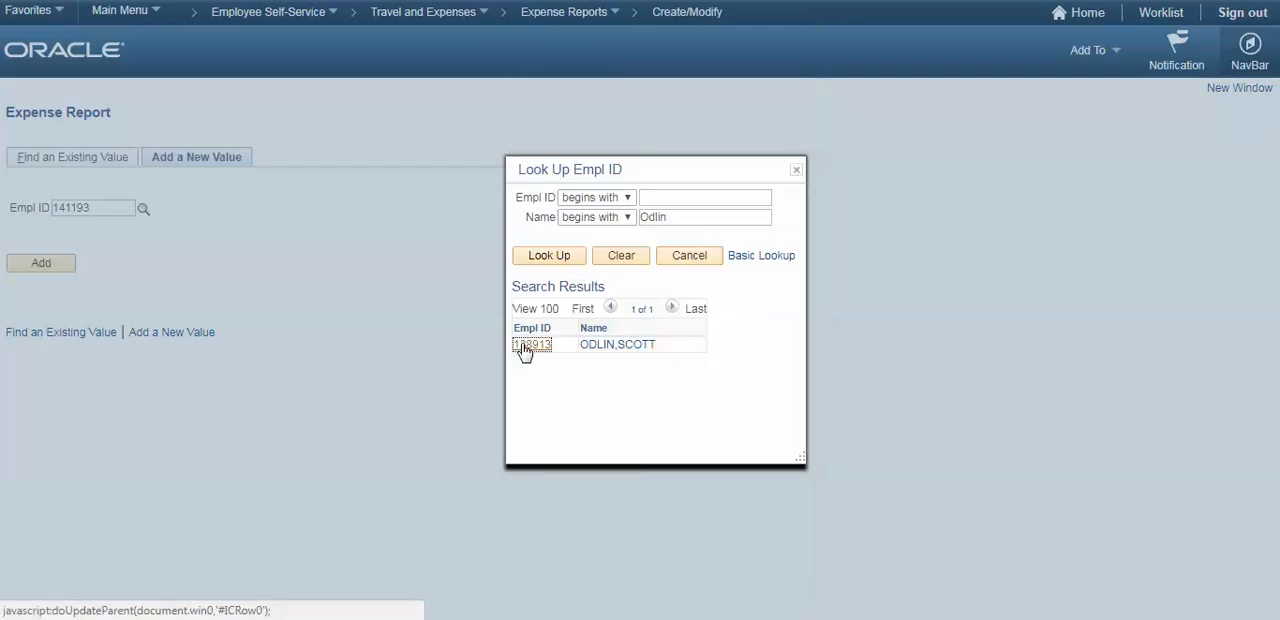
left_click(15, 262)
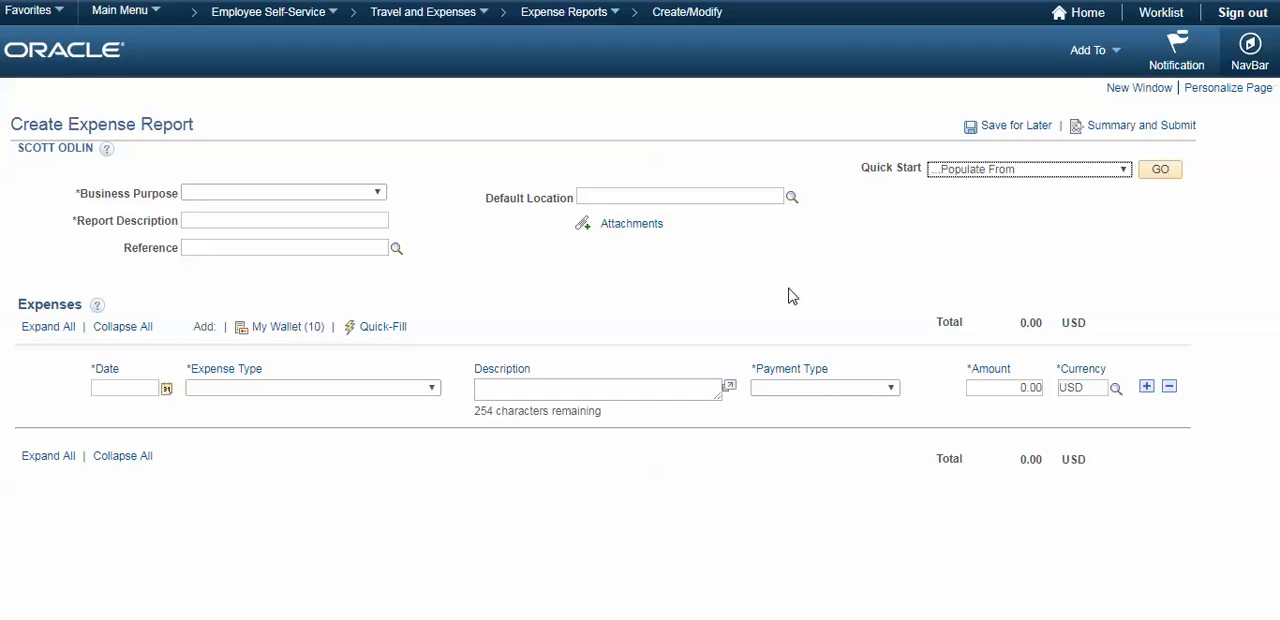
- Add the 07/18/2017 San Jose Airport Hotel entry of 1,147.97 USD from My Wallet to the expense report
left_click(287, 333)
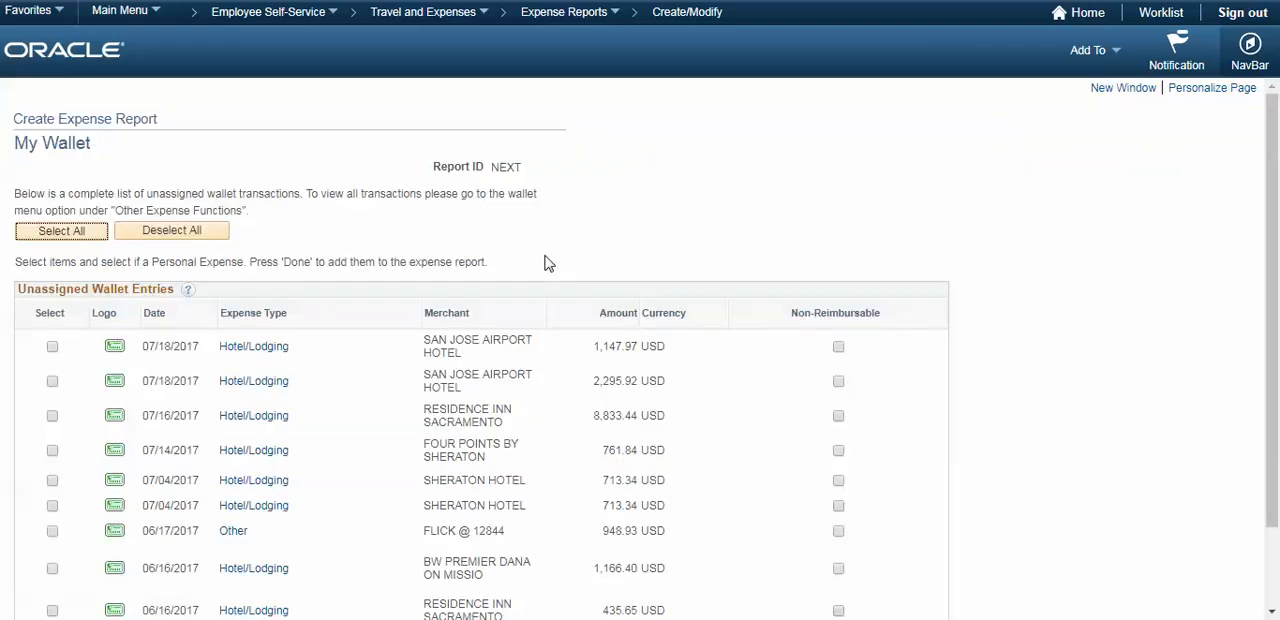
scroll(548, 263, "down", 2)
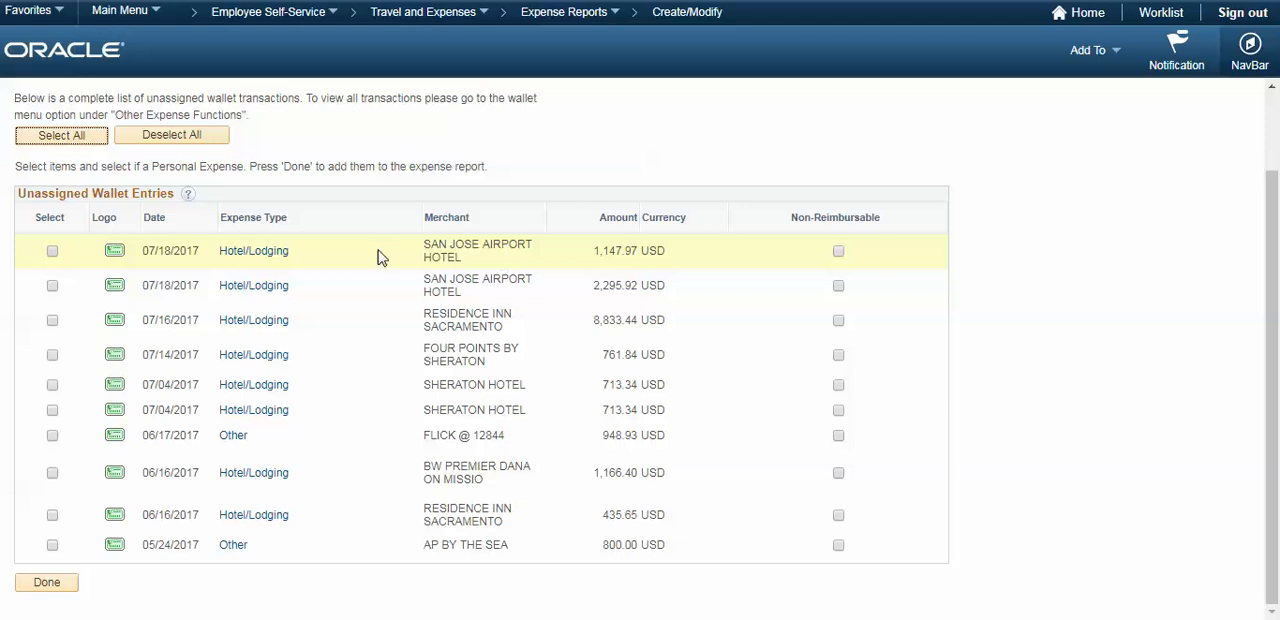
left_click(52, 251)
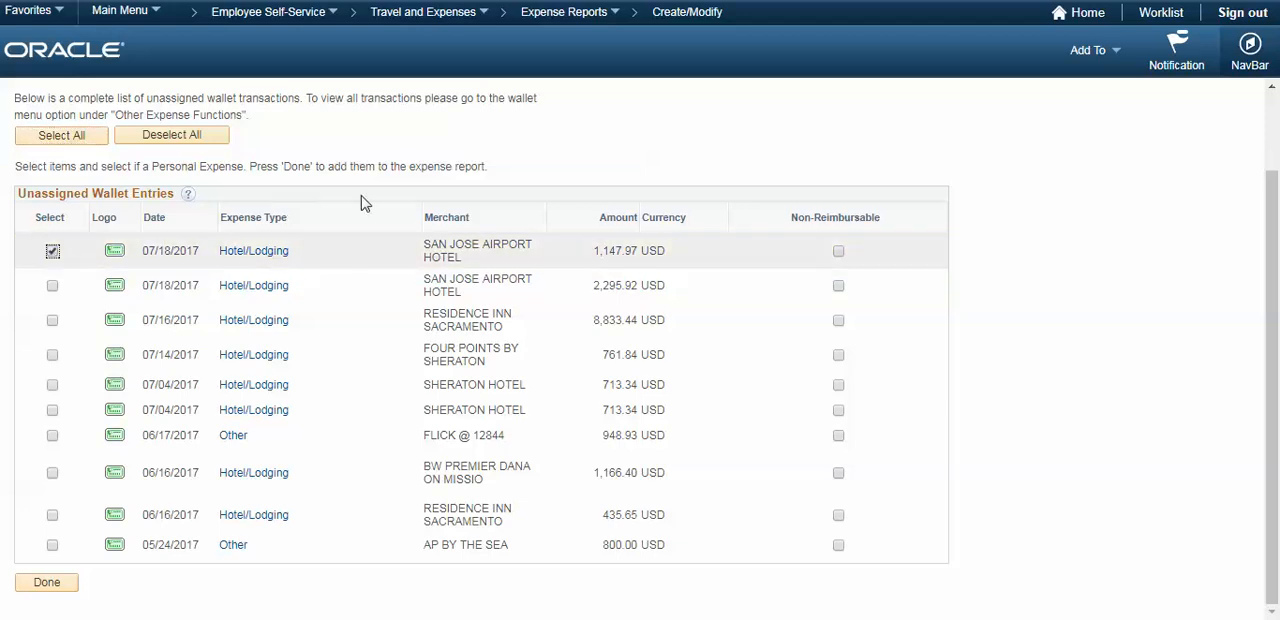
left_click(47, 583)
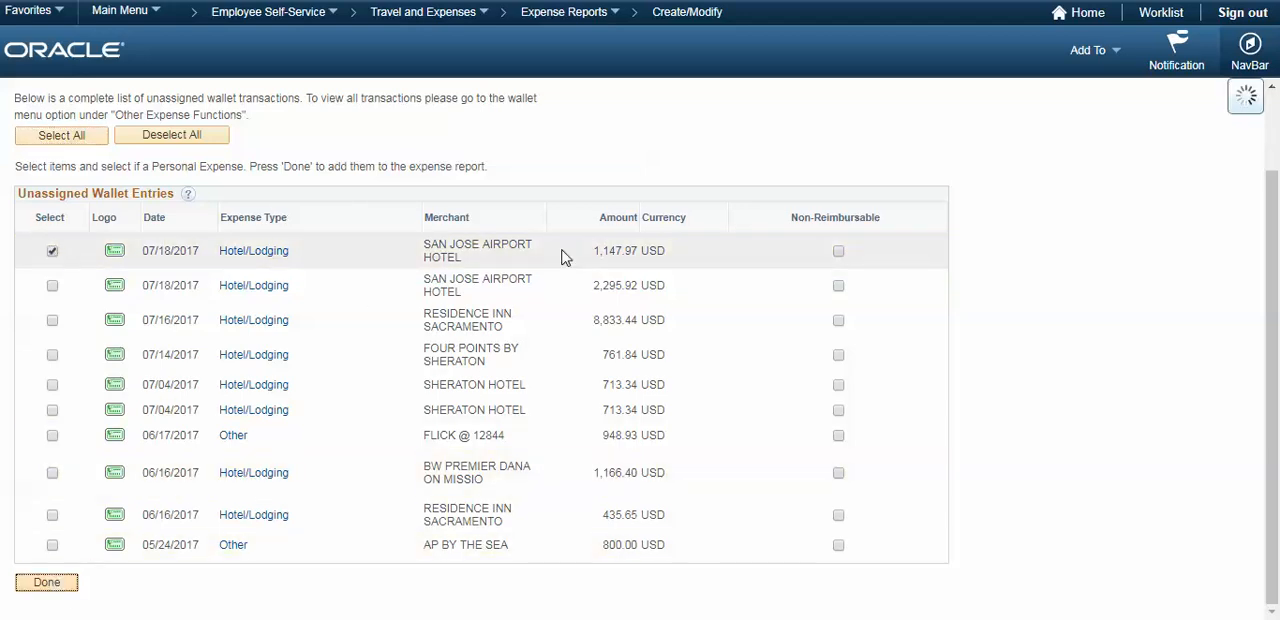
- View the expense report's attachments dialog and close it without adding a file
scroll(575, 255, "down", 1)
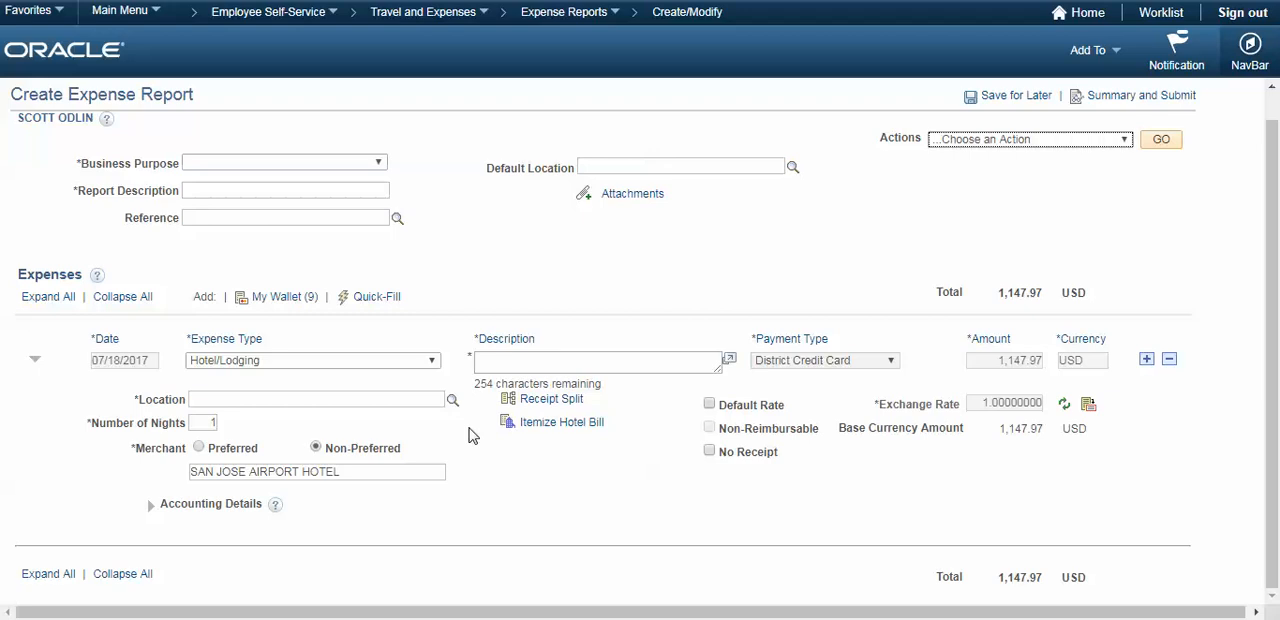
left_click(620, 196)
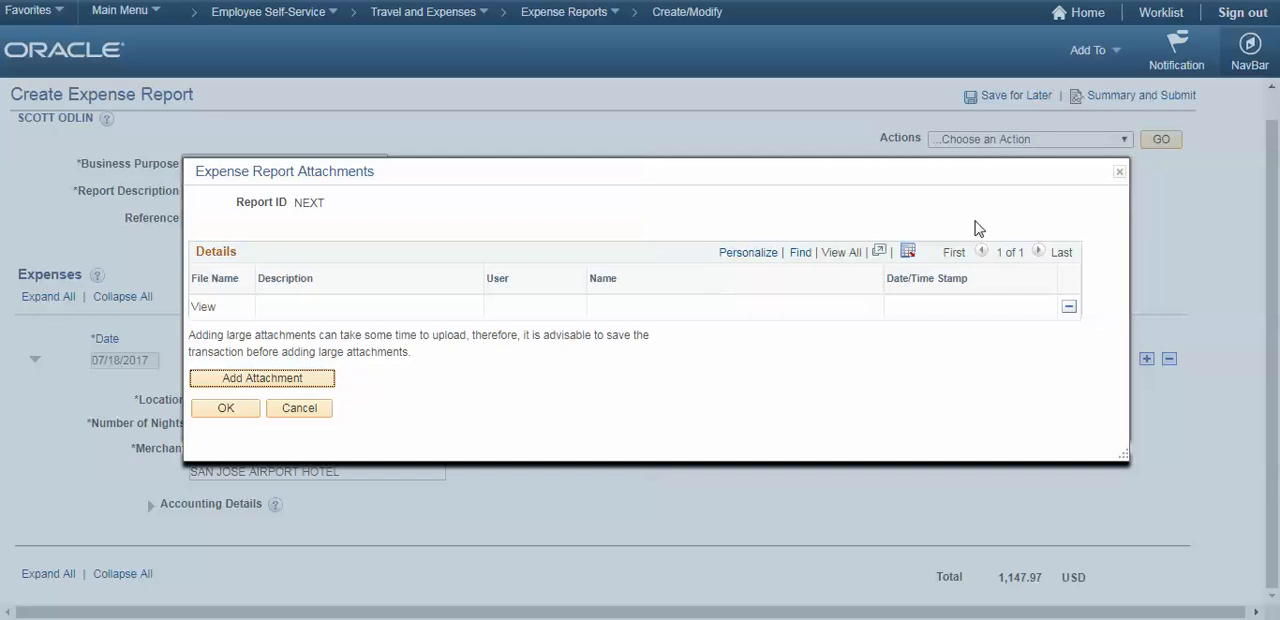
left_click(1120, 176)
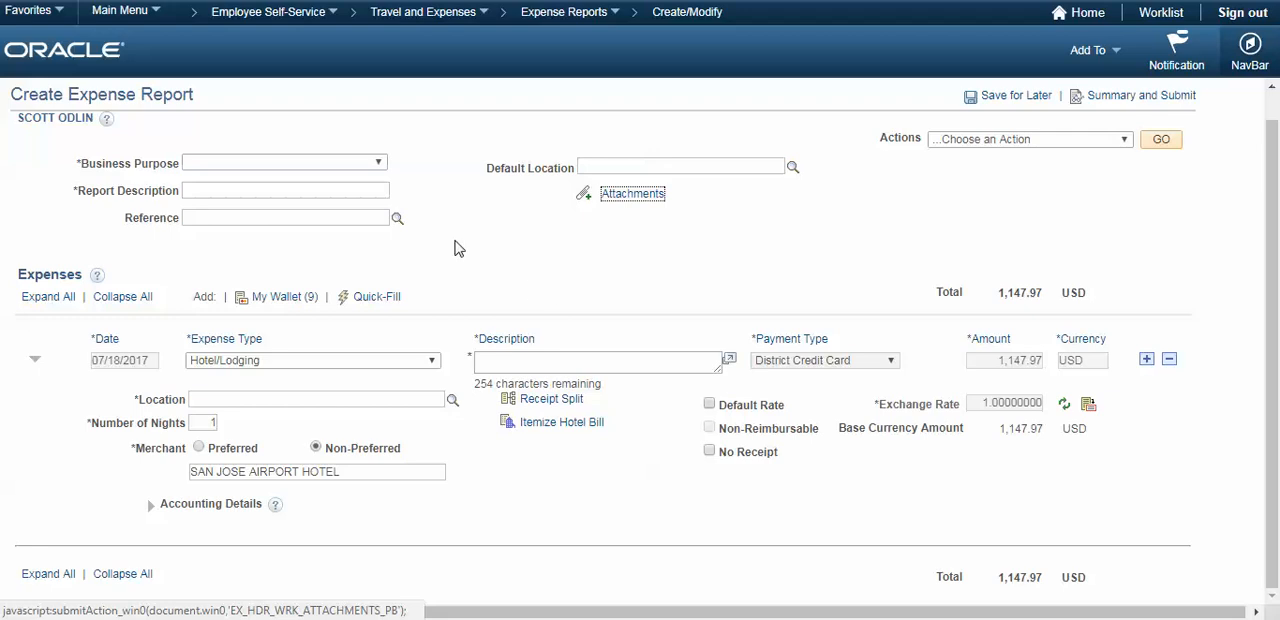
- Fill in the report header with business purpose Other, report description Amex and default location Bakersfield,California
left_click(300, 163)
left_click(243, 222)
left_click(242, 188)
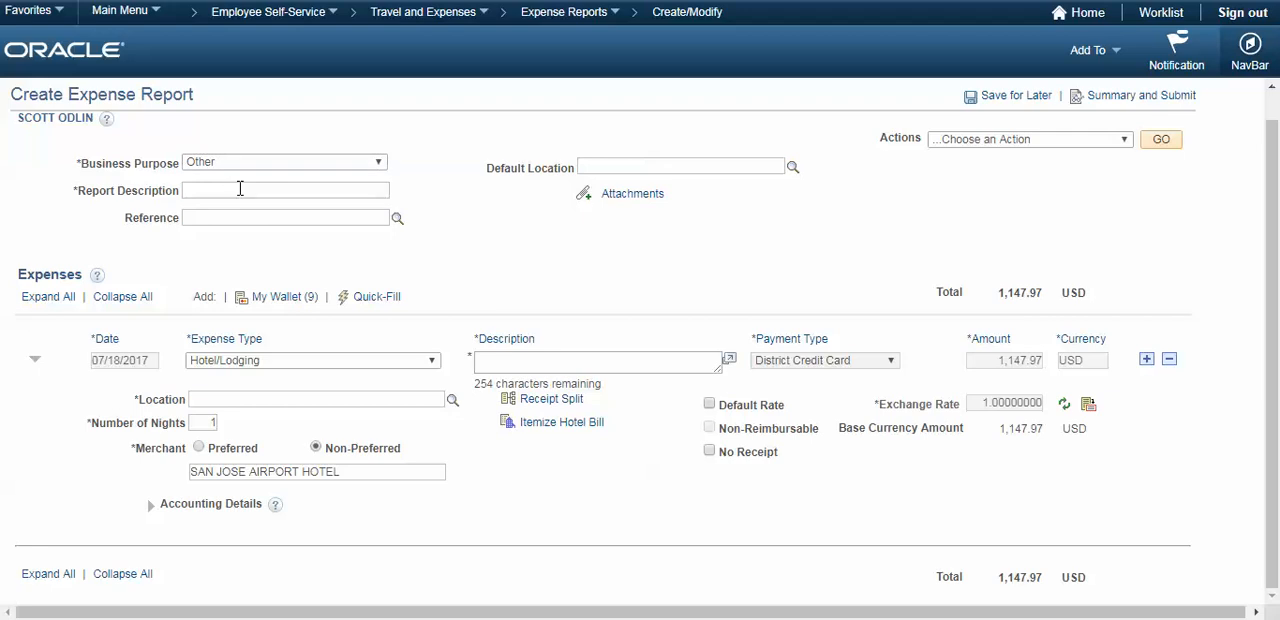
type("Amex")
left_click(625, 168)
type("Baker")
left_click(620, 204)
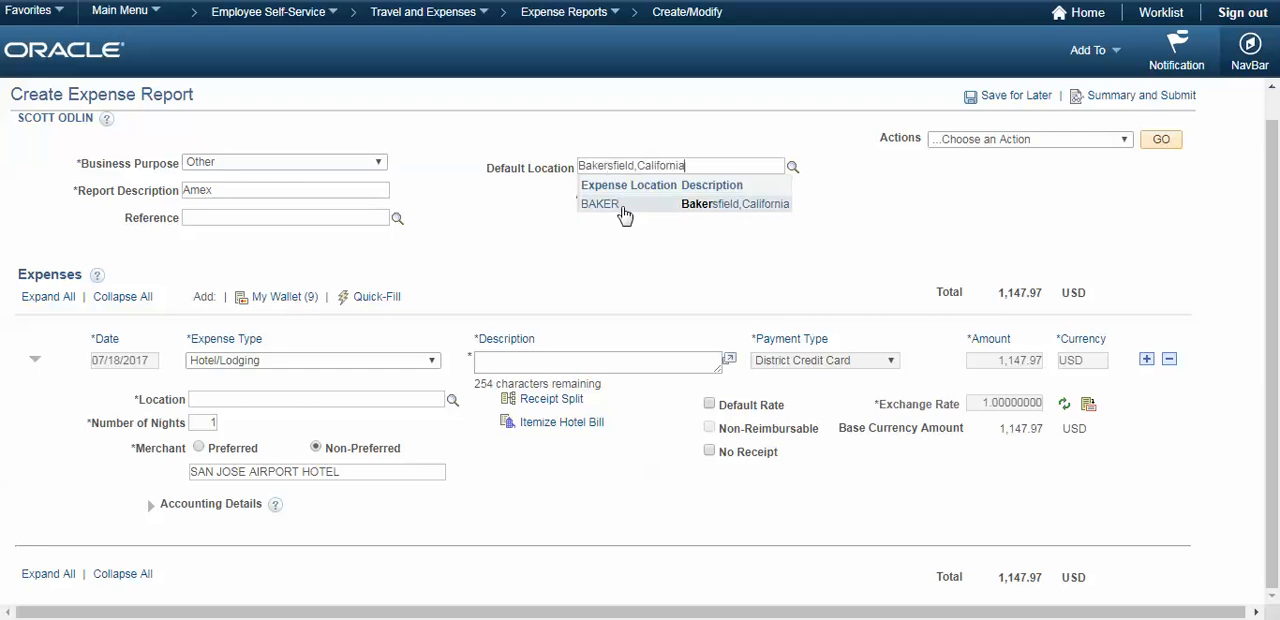
- Set the hotel expense line's location to Bakersfield,California and its description to Amex
left_click(290, 397)
type("Bake")
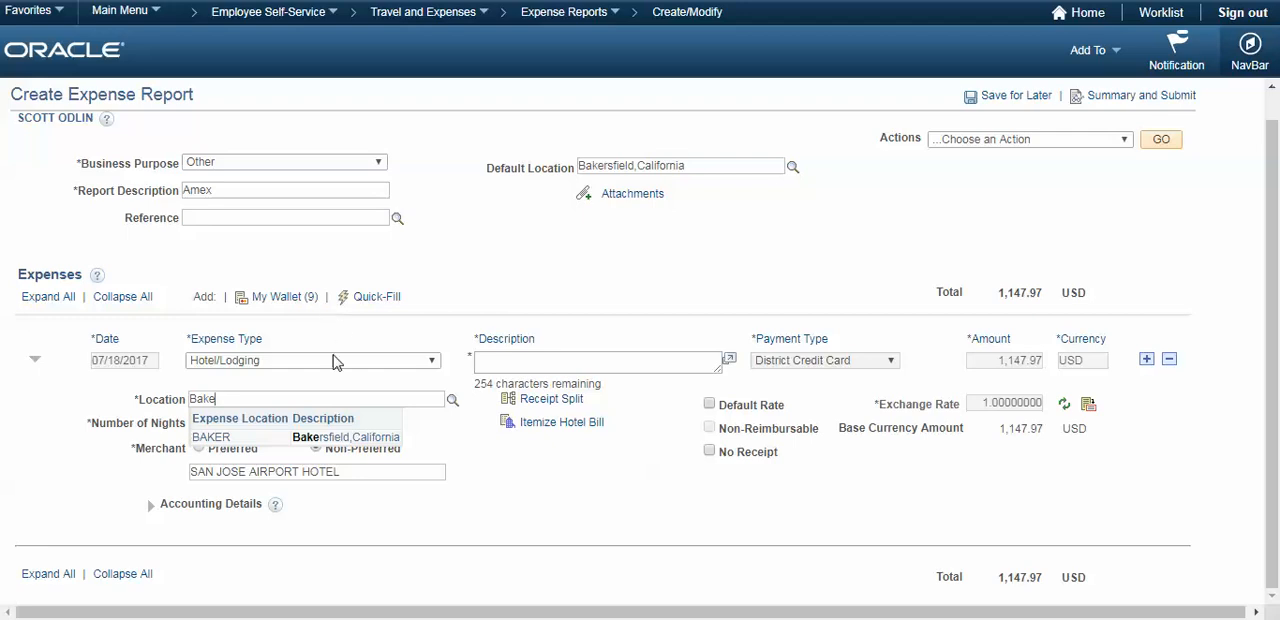
left_click(343, 437)
left_click(536, 366)
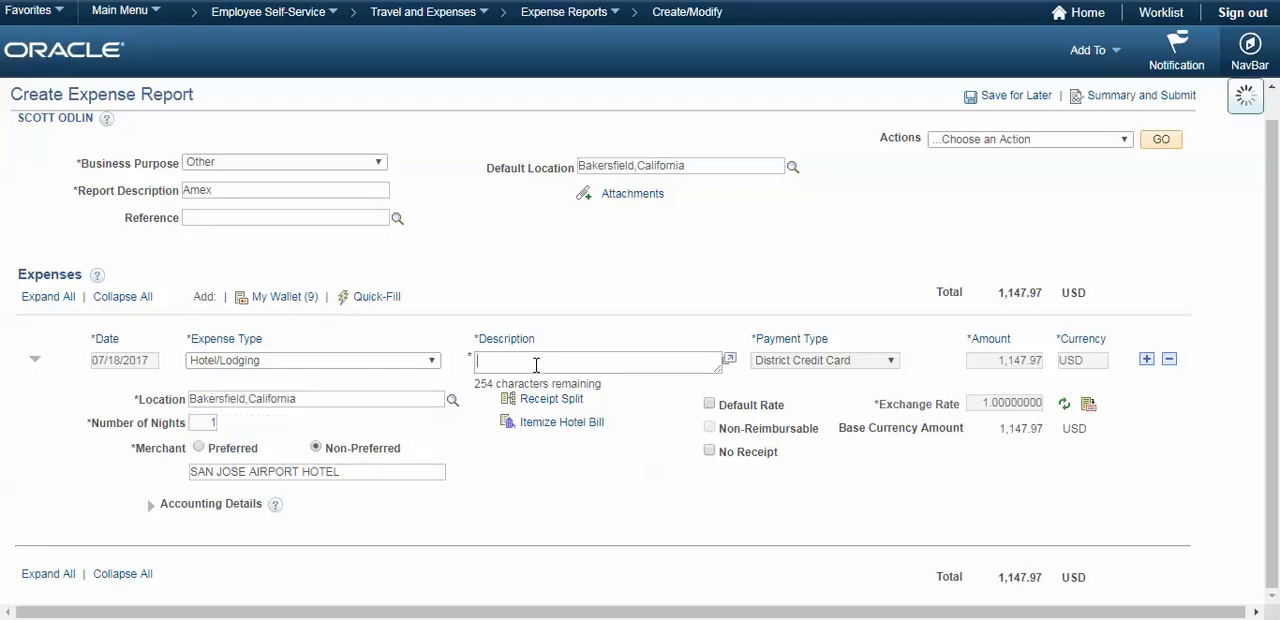
type("Amex")
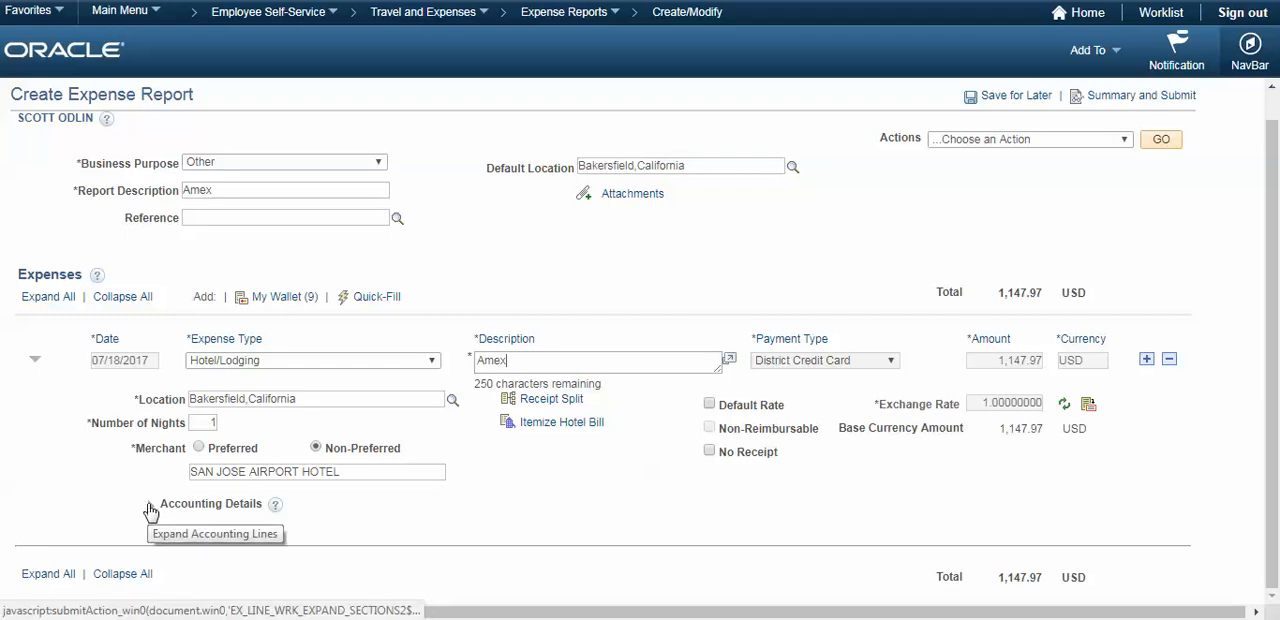
- Expand the hotel line's accounting details to examine the chartfields, and collapse them again
left_click(150, 511)
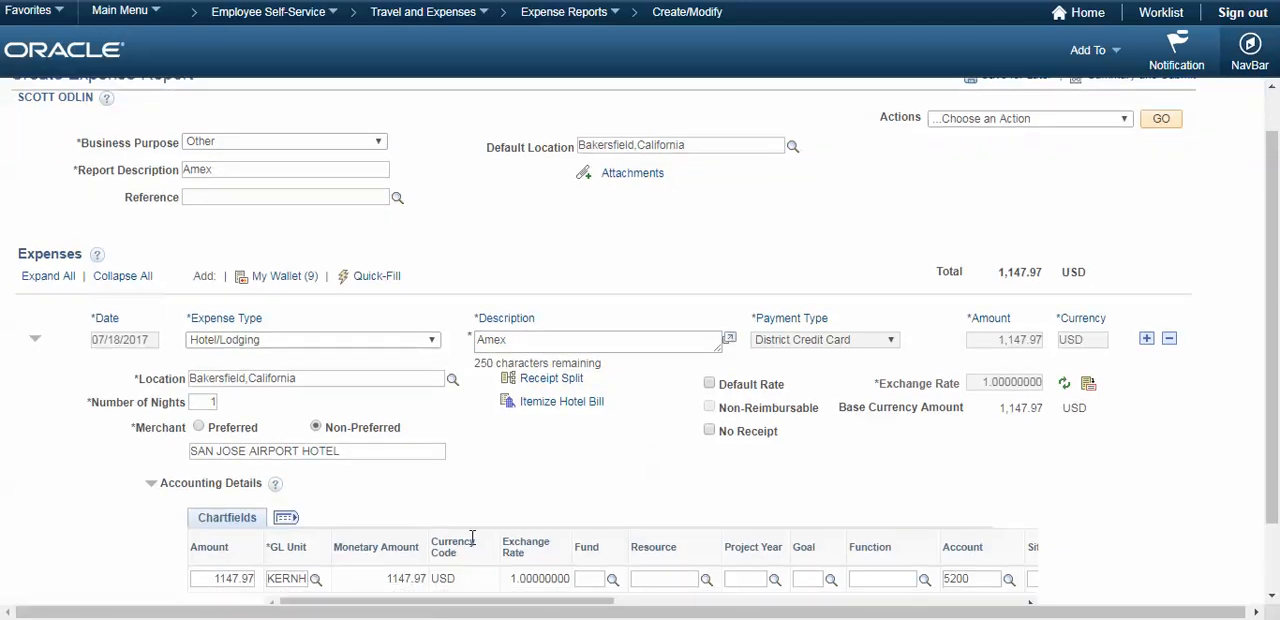
scroll(472, 538, "down", 1)
left_click_drag(455, 517, 400, 517)
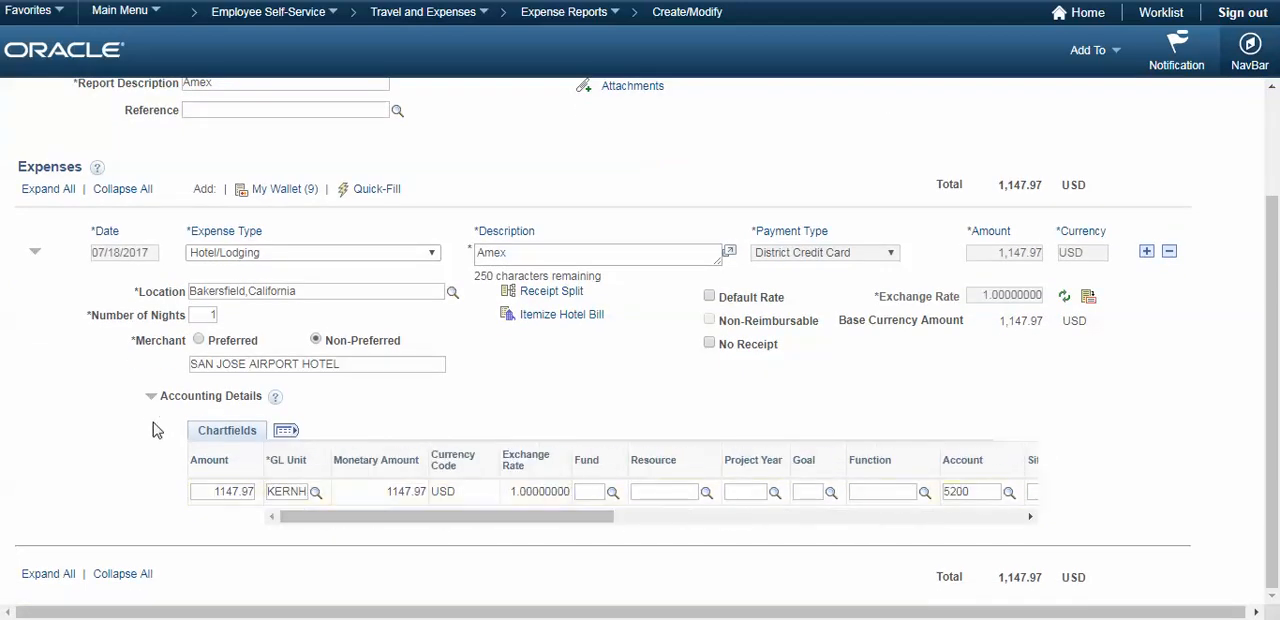
left_click(150, 396)
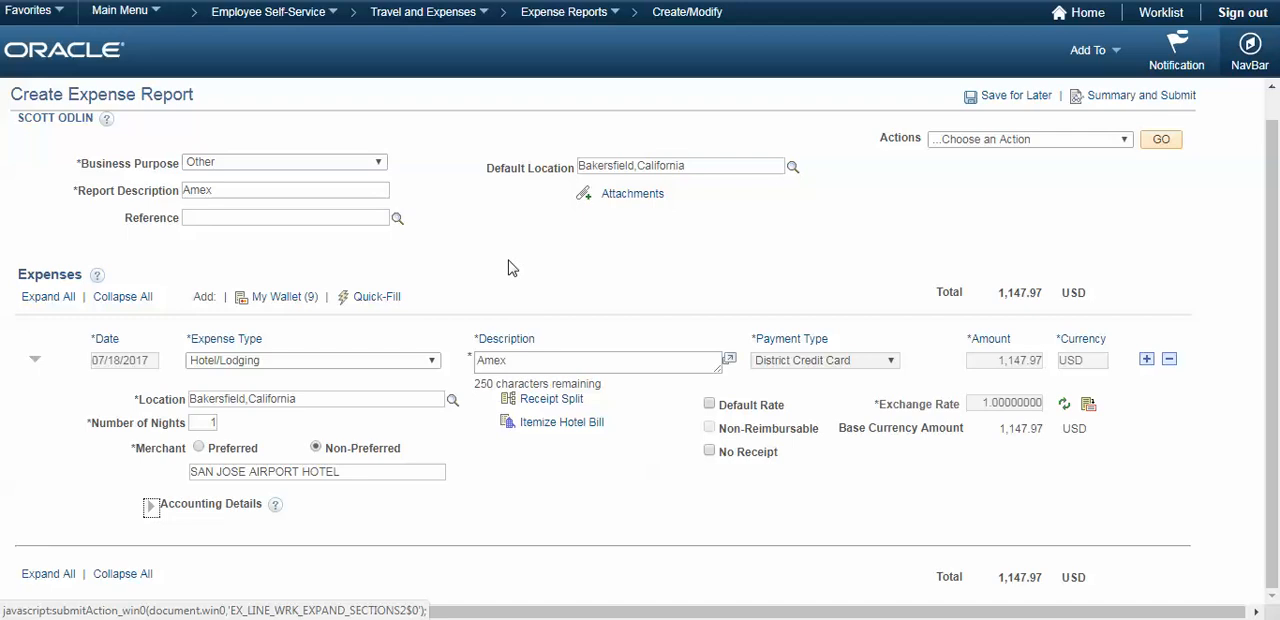
- Review the Default Accounting For Report chartfields, return to the report, and check the hotel line's accounting details
left_click(988, 146)
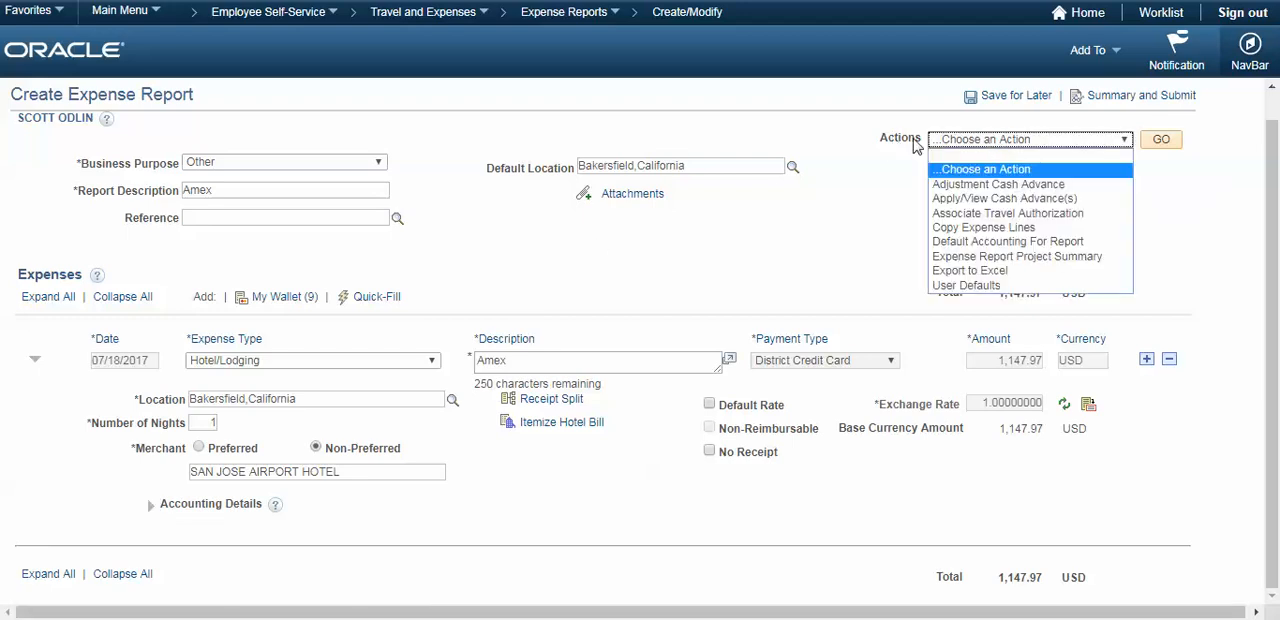
left_click(1019, 242)
left_click(1162, 141)
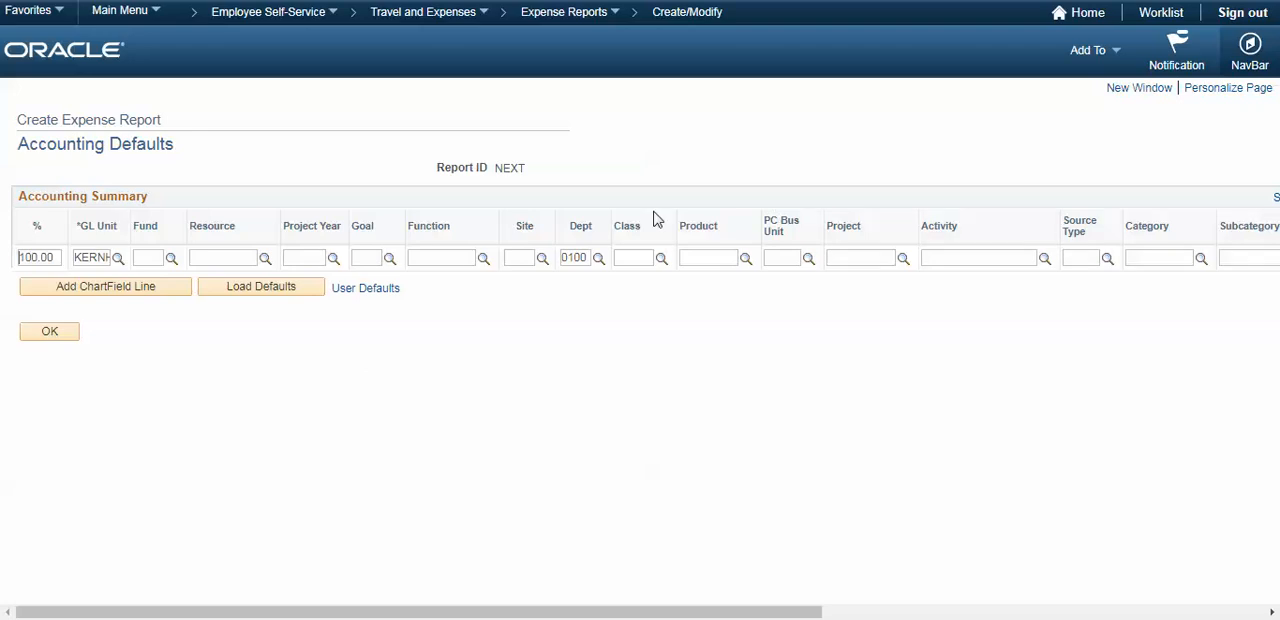
left_click(50, 330)
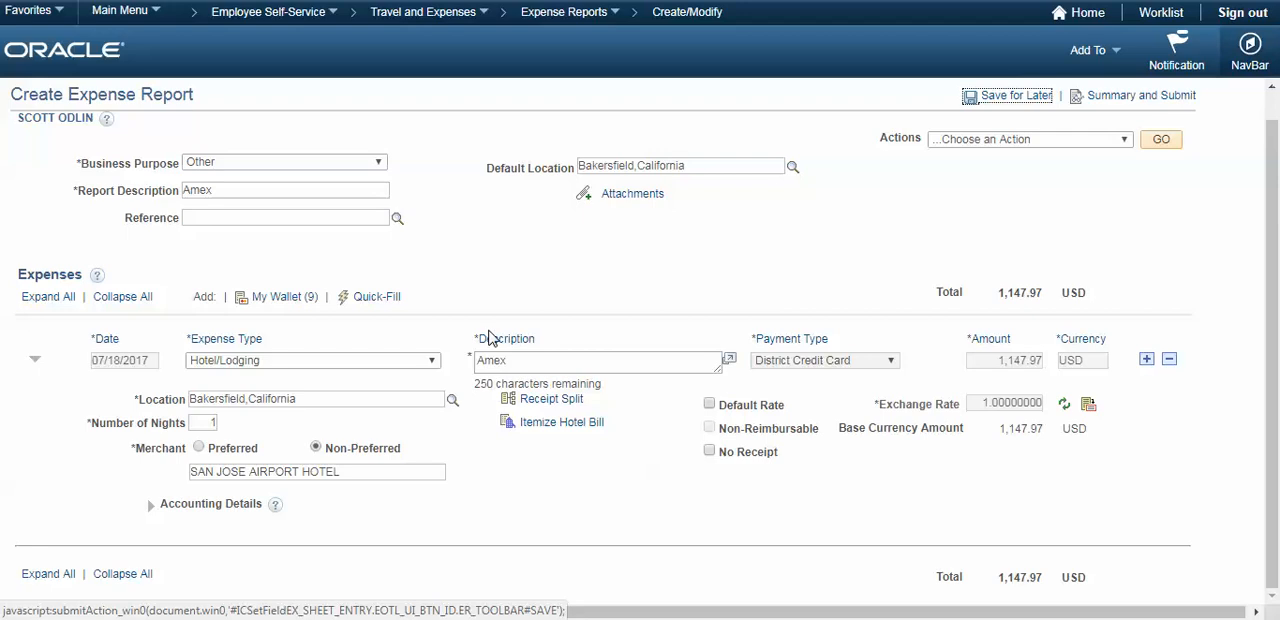
left_click(151, 505)
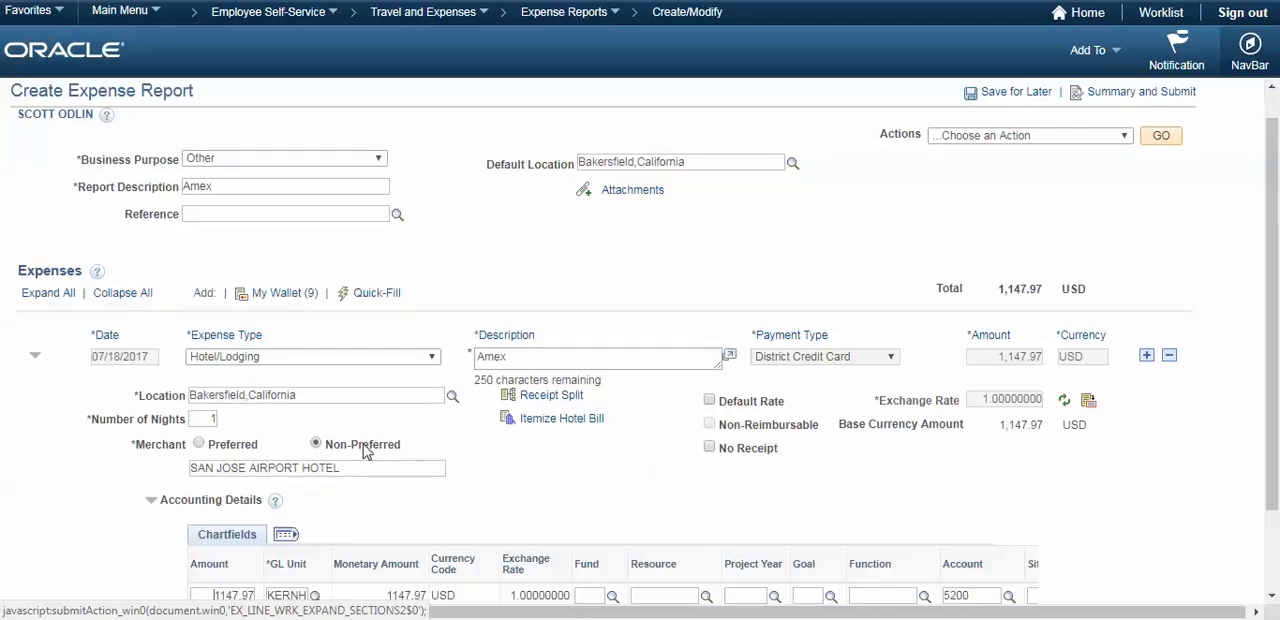
left_click(151, 503)
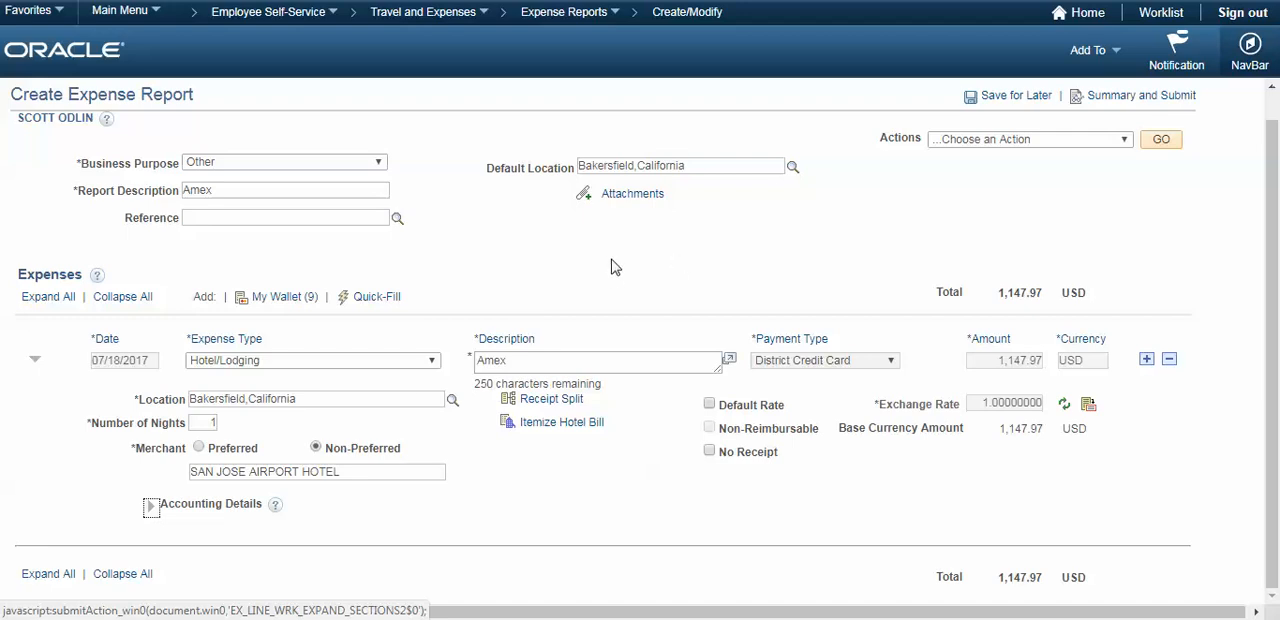
- Open the report's Summary and Submit page and certify that the expenses are accurate and comply with expense policy
left_click(1131, 97)
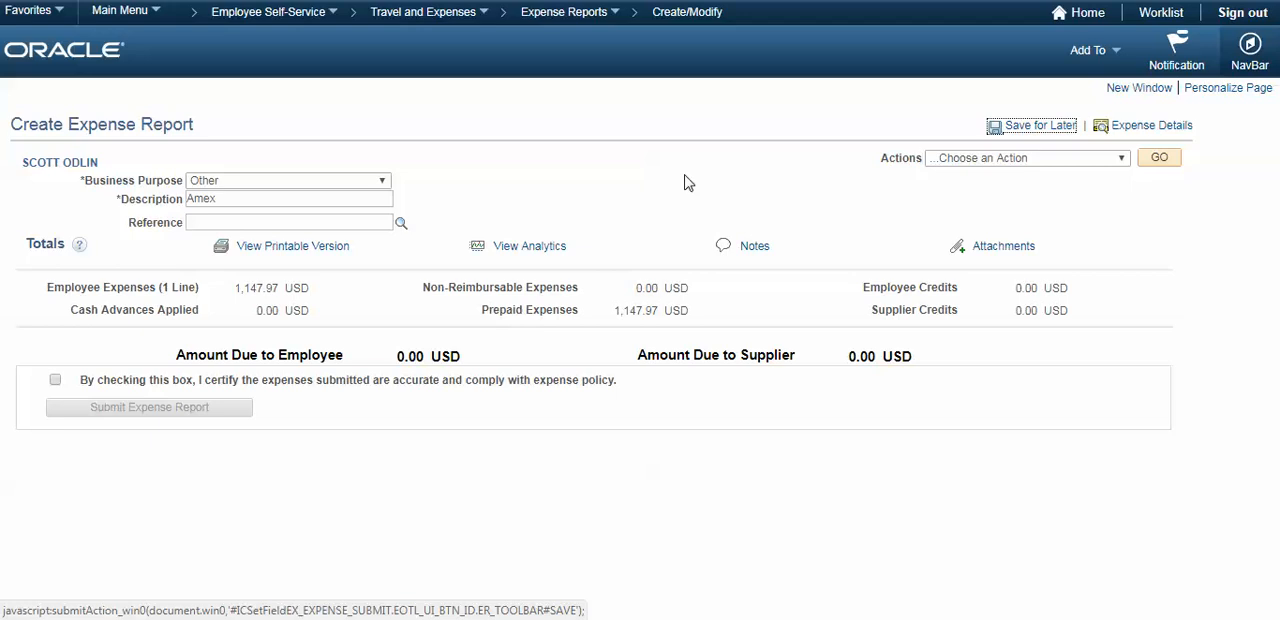
left_click(1148, 128)
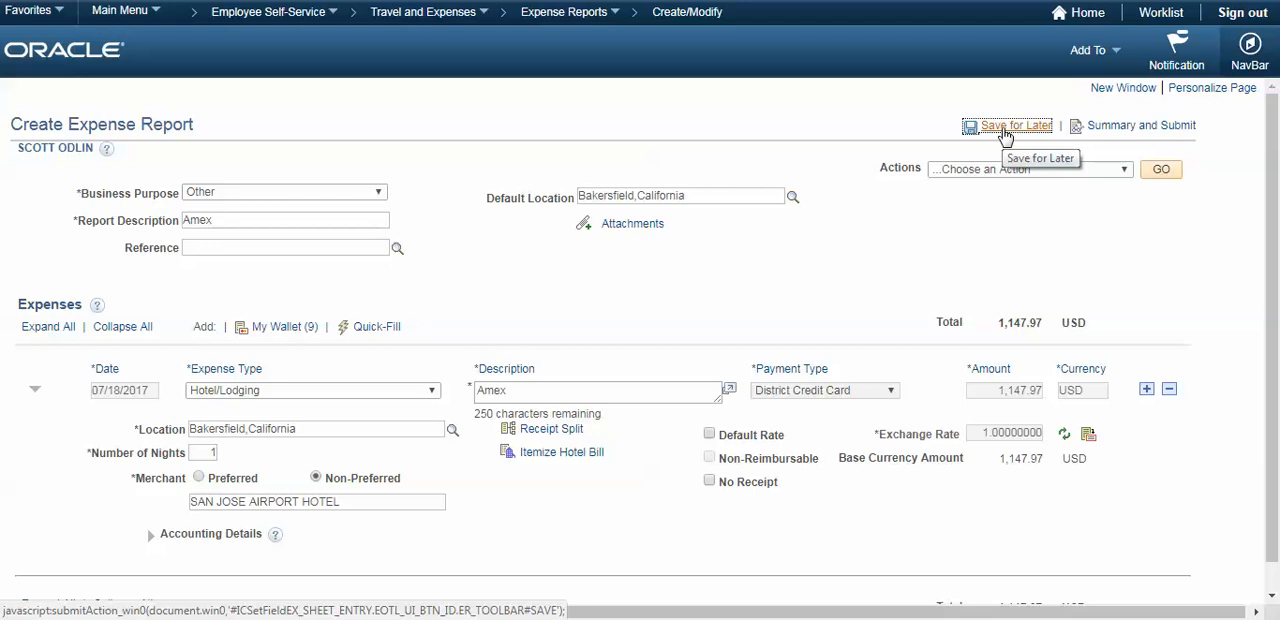
left_click(1140, 126)
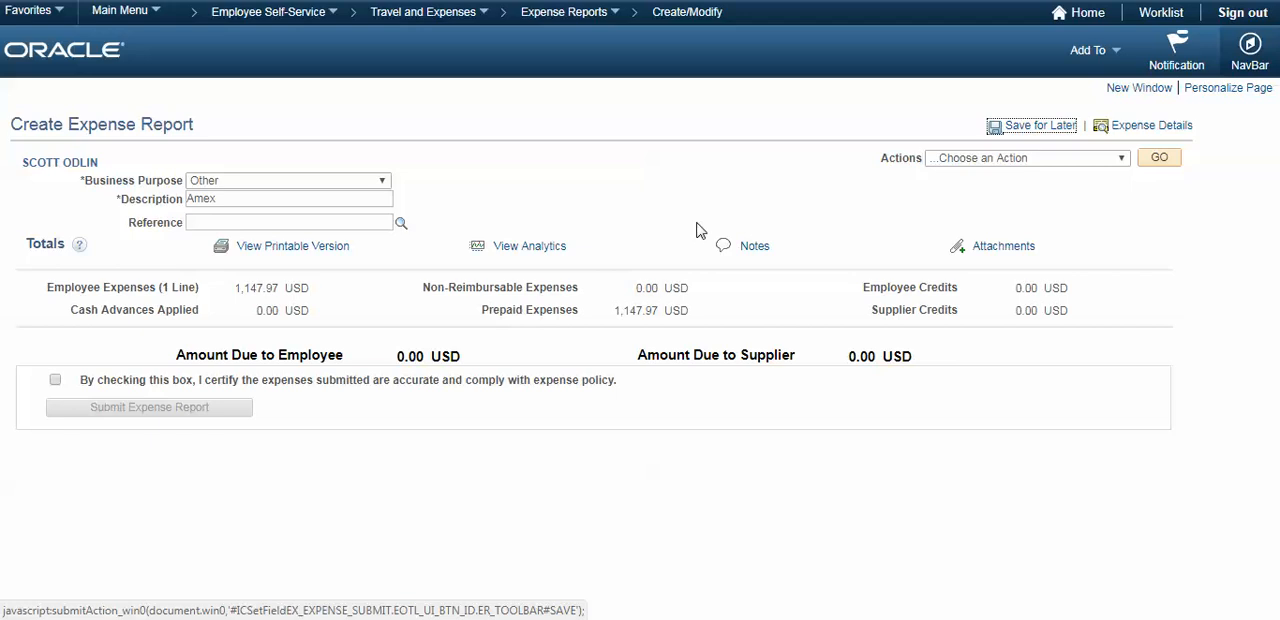
left_click(56, 380)
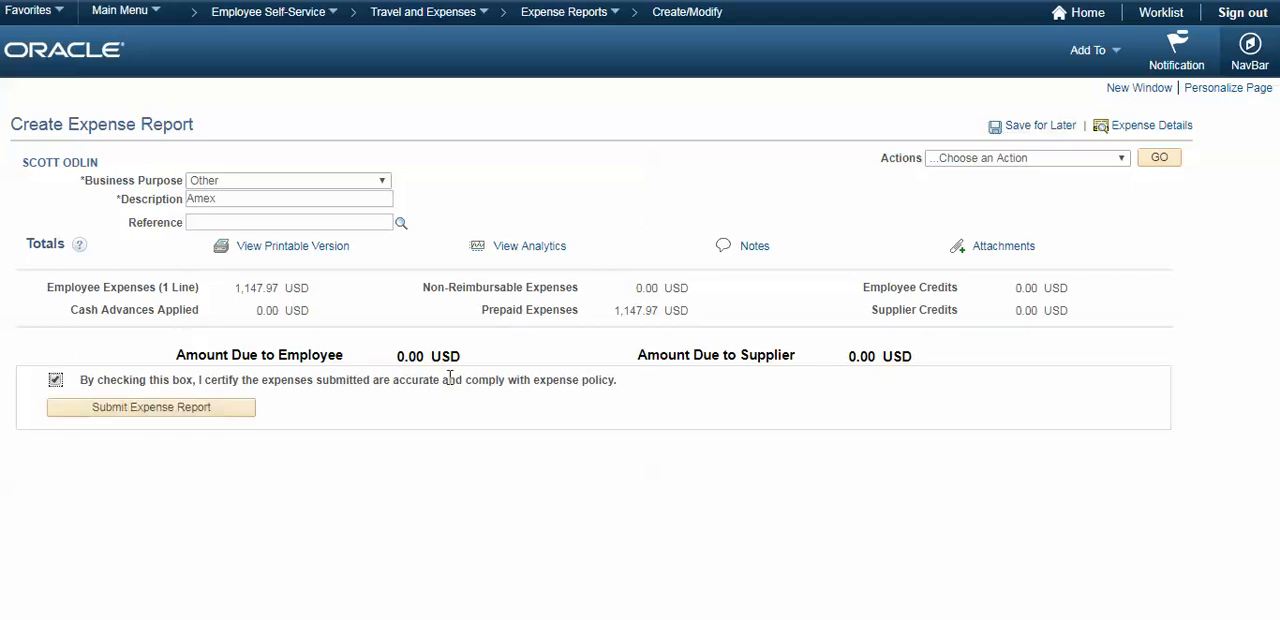